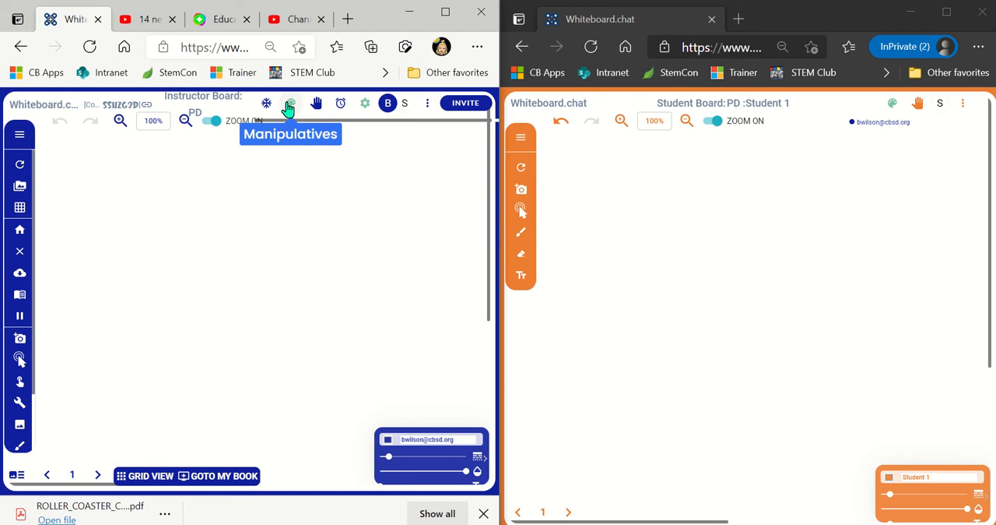
# - Show the manipulatives palette and set the board color to blue #009CE0, trying light blue and pink first
pyautogui.click(289, 106)
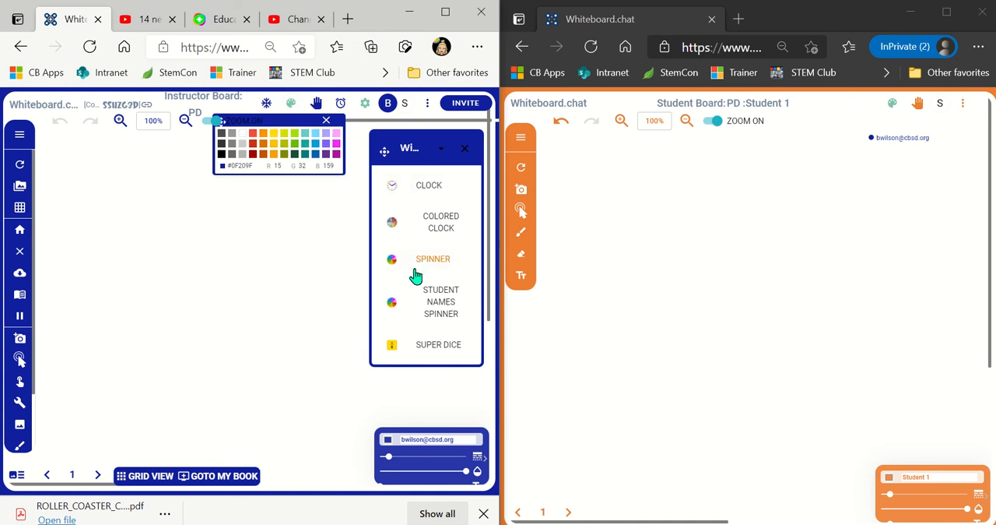
pyautogui.click(316, 134)
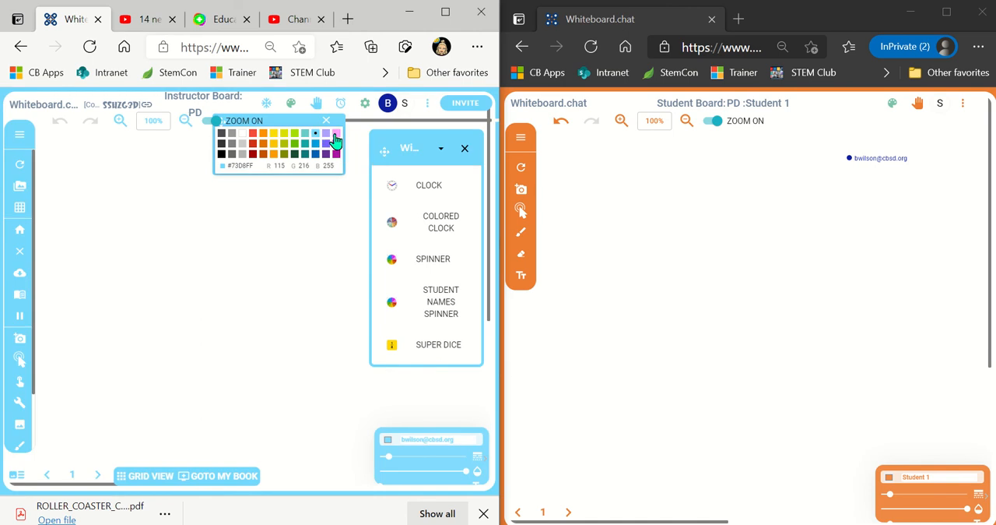
pyautogui.click(336, 133)
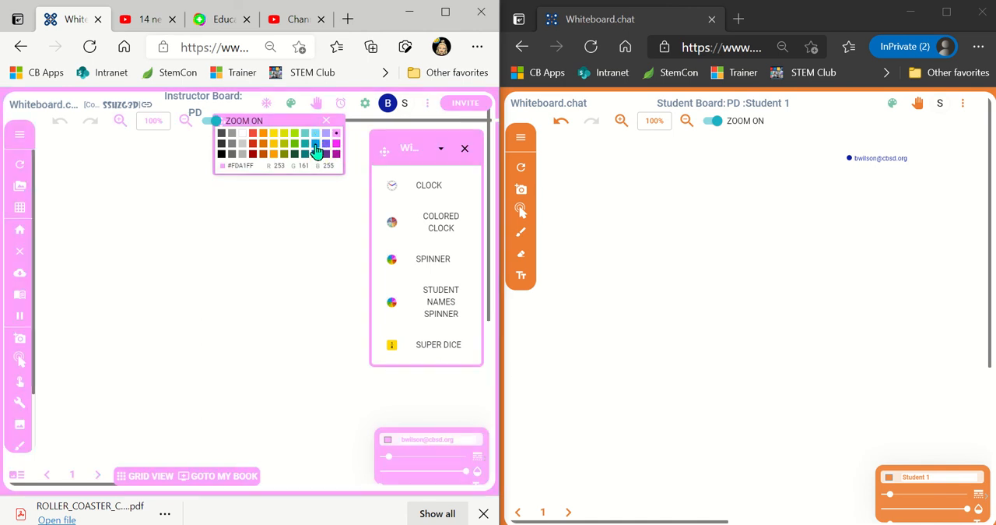
pyautogui.click(316, 143)
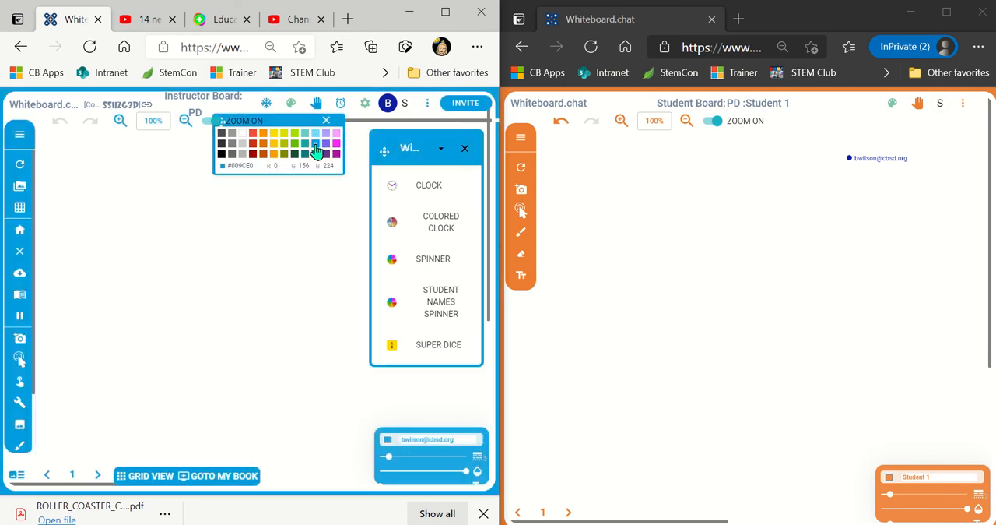
# - Switch the manipulatives palette to the Alphabet category and browse its letters
pyautogui.click(436, 150)
pyautogui.scroll(5, 440, 167)
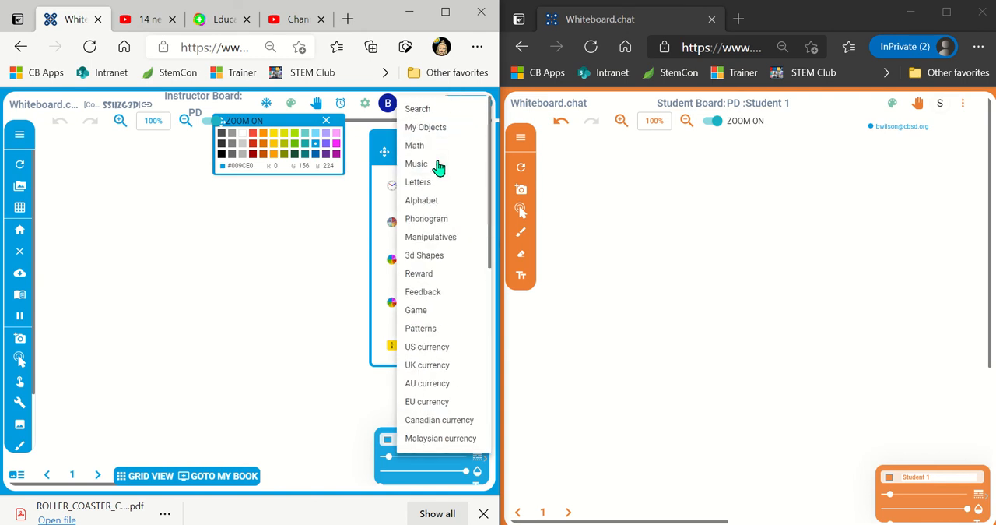
pyautogui.click(446, 206)
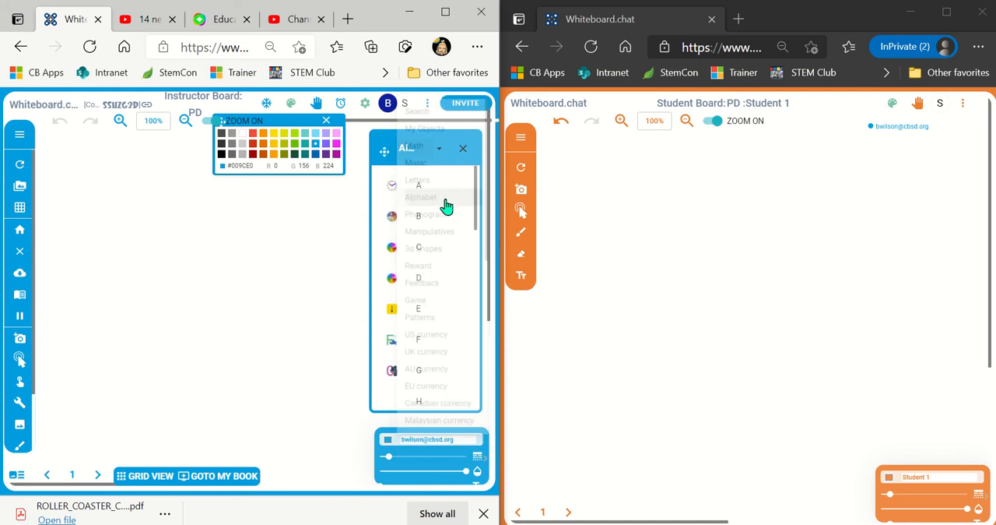
pyautogui.scroll(-1, 451, 343)
pyautogui.scroll(-1, 451, 343)
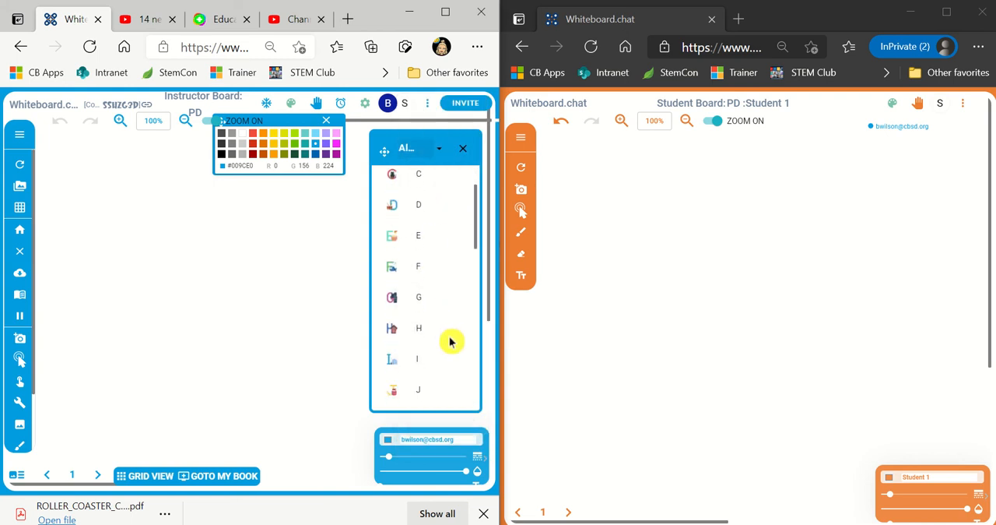
pyautogui.scroll(2, 451, 342)
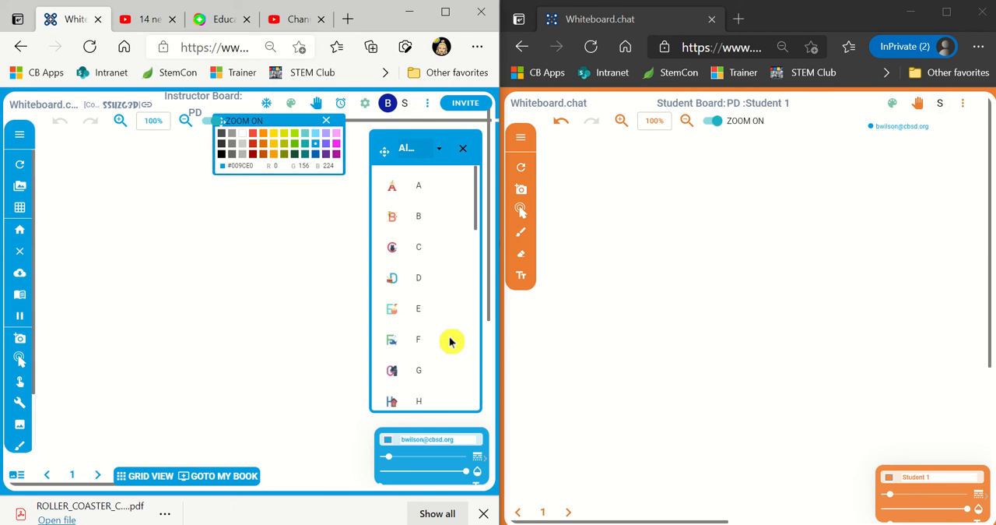
# - Add the illustrated letters A, B and C to the instructor board and place C in the board's lower-left area
pyautogui.click(393, 194)
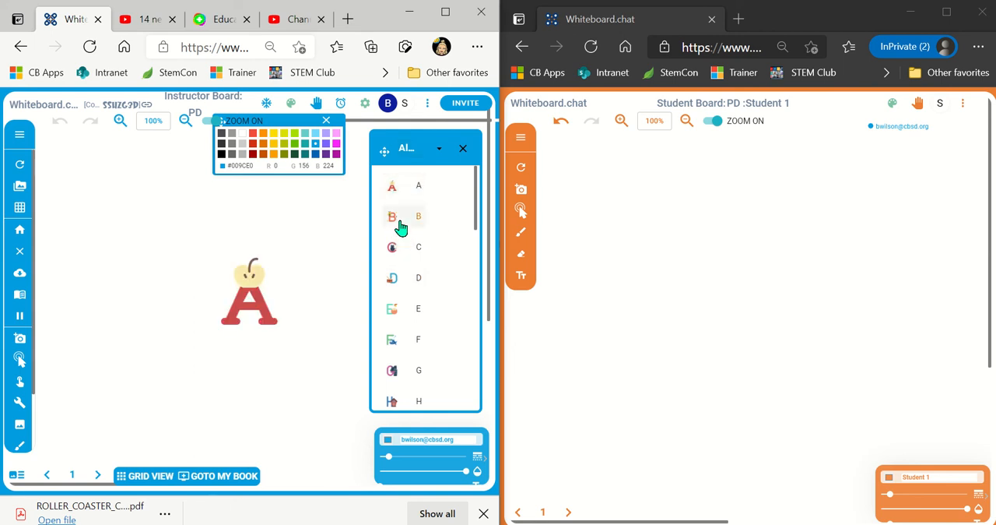
pyautogui.click(400, 225)
pyautogui.click(400, 249)
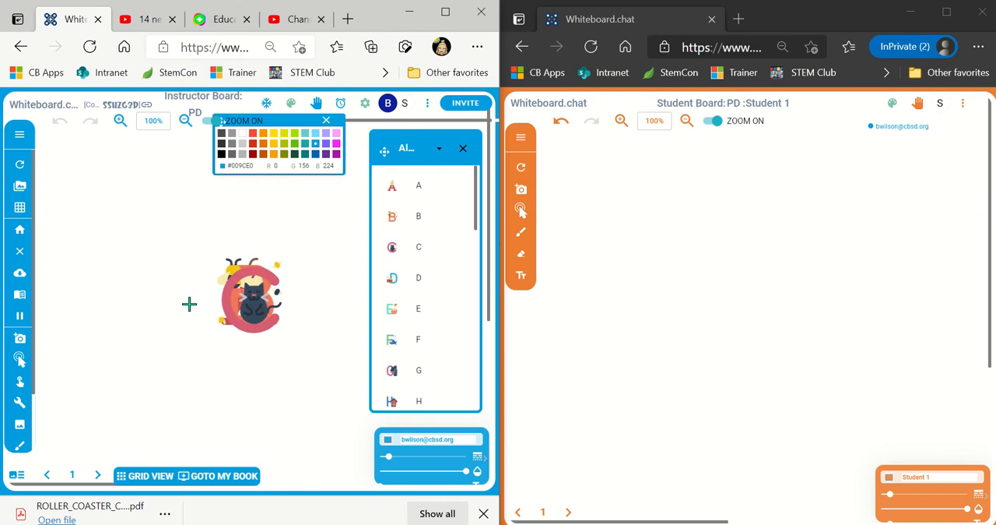
pyautogui.click(103, 379)
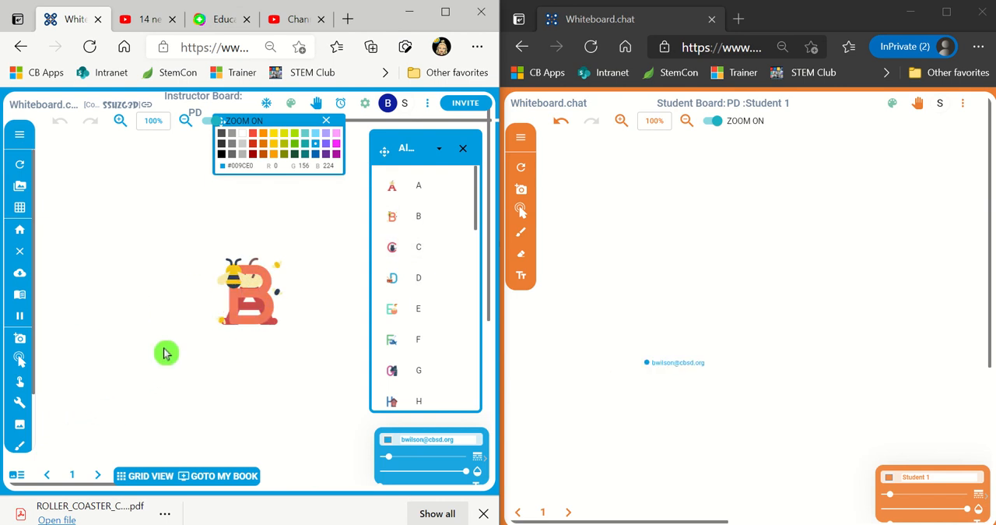
# - Try to select the unplaced letter B on the instructor board and refresh the board to clear the unplaced letters
pyautogui.click(256, 302)
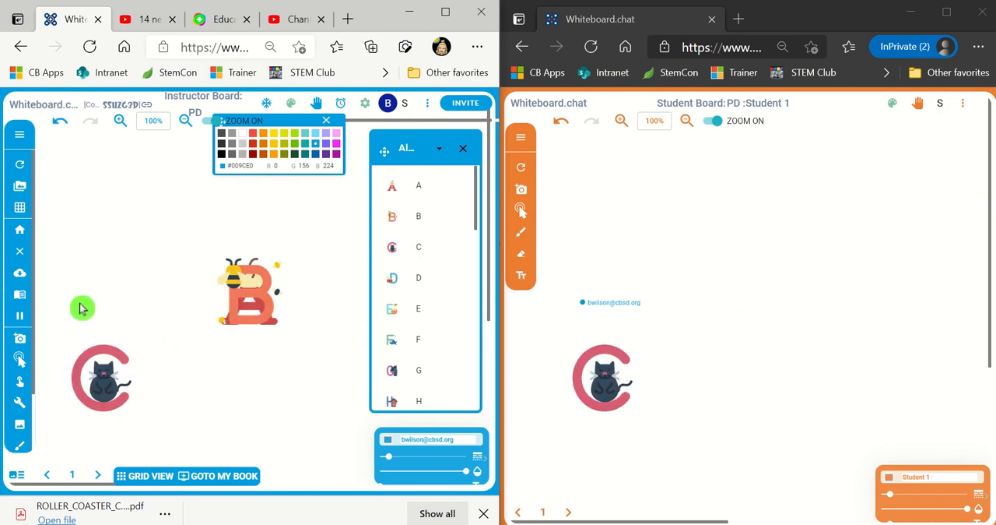
pyautogui.click(118, 371)
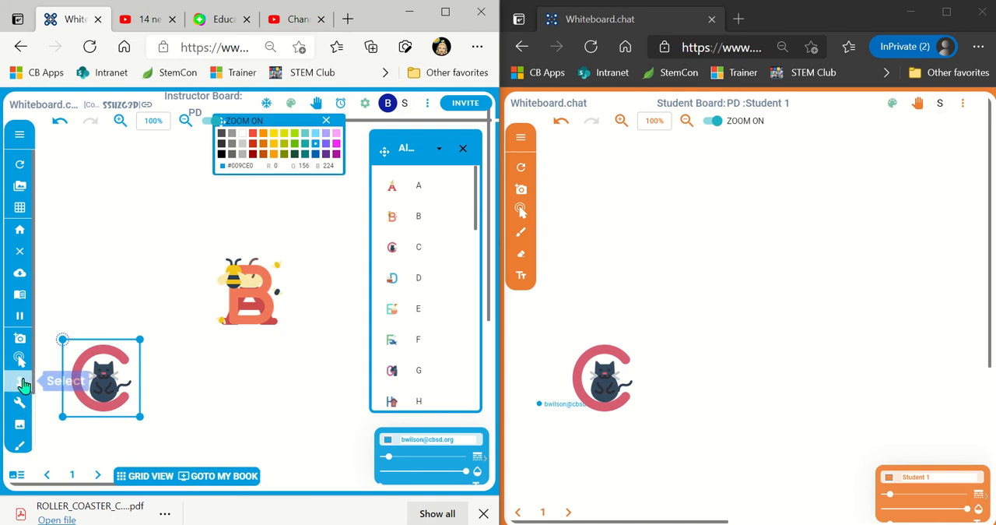
pyautogui.click(21, 380)
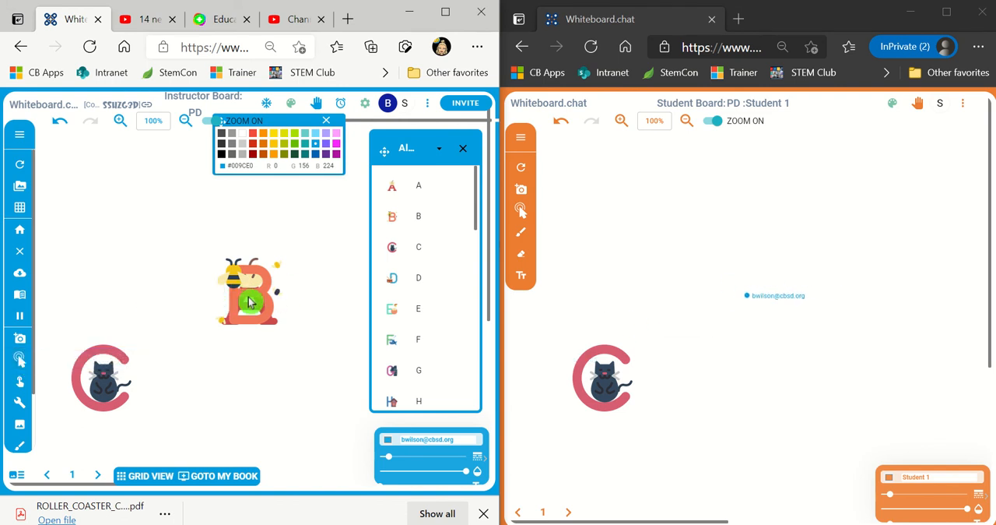
pyautogui.click(19, 381)
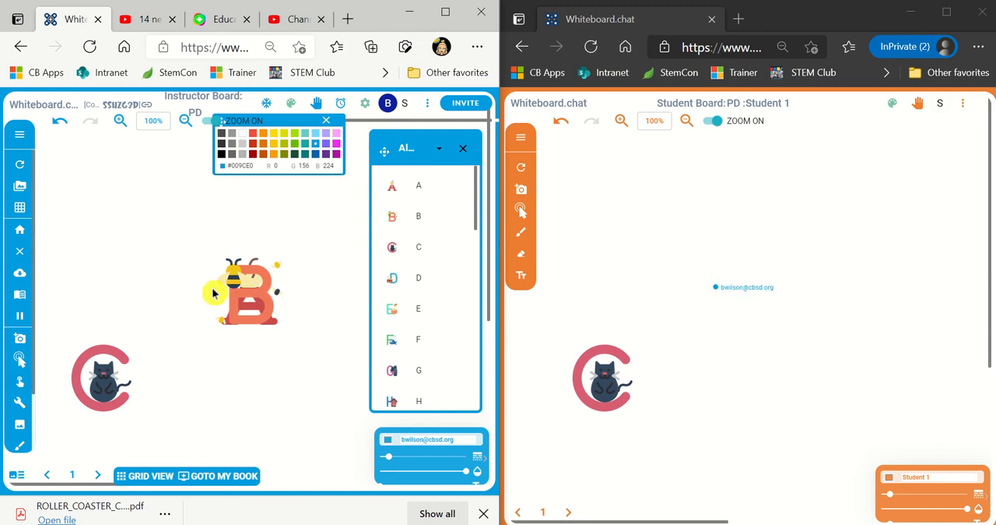
pyautogui.click(21, 164)
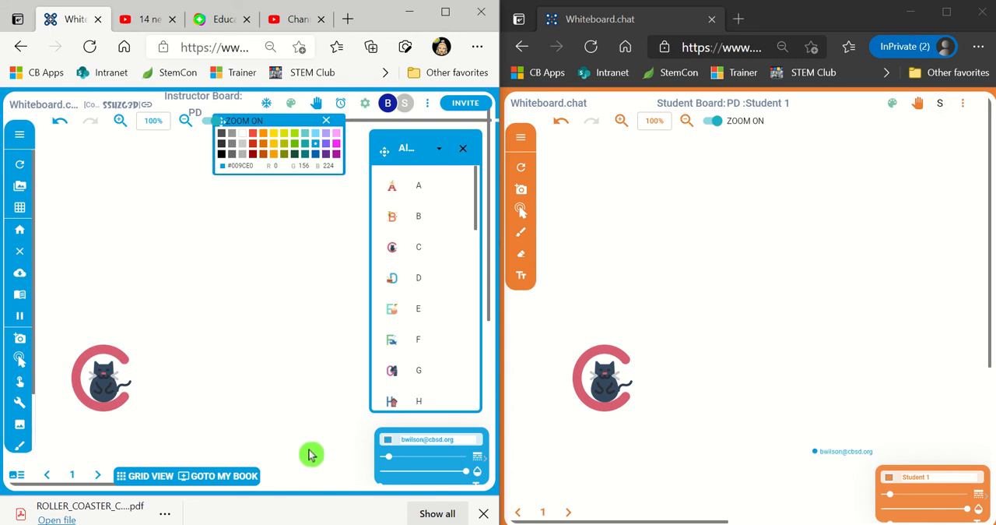
# - Add the illustrated letters B and A, placing B directly above C and A directly above B
pyautogui.click(398, 218)
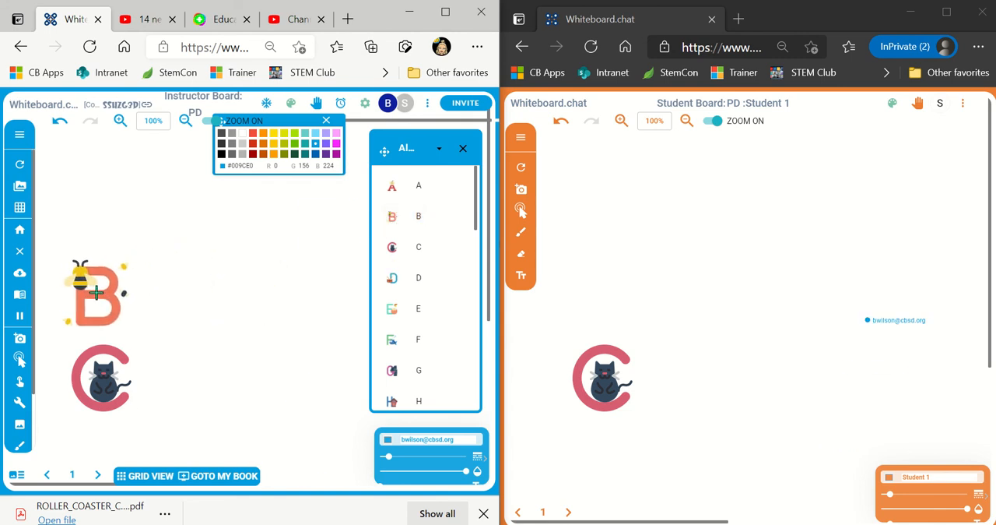
pyautogui.click(97, 292)
pyautogui.click(407, 190)
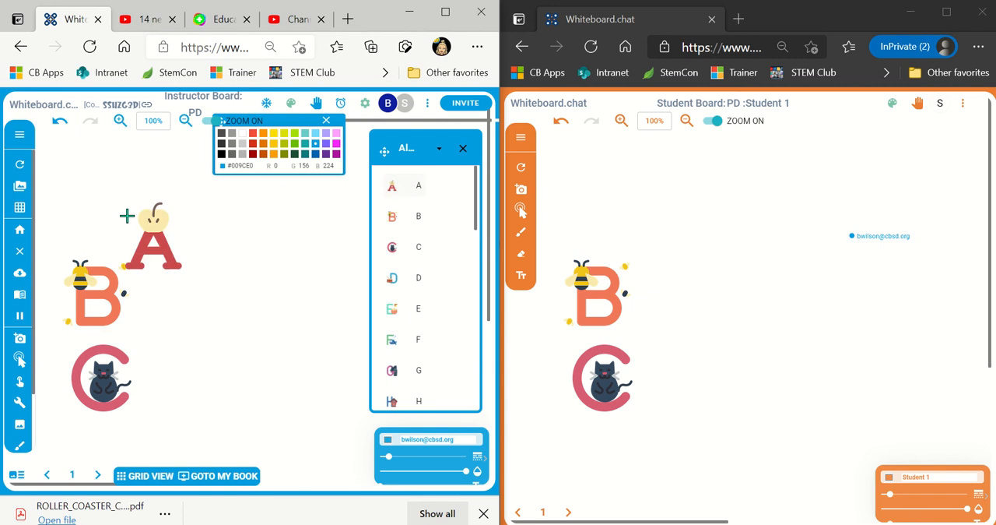
pyautogui.click(95, 207)
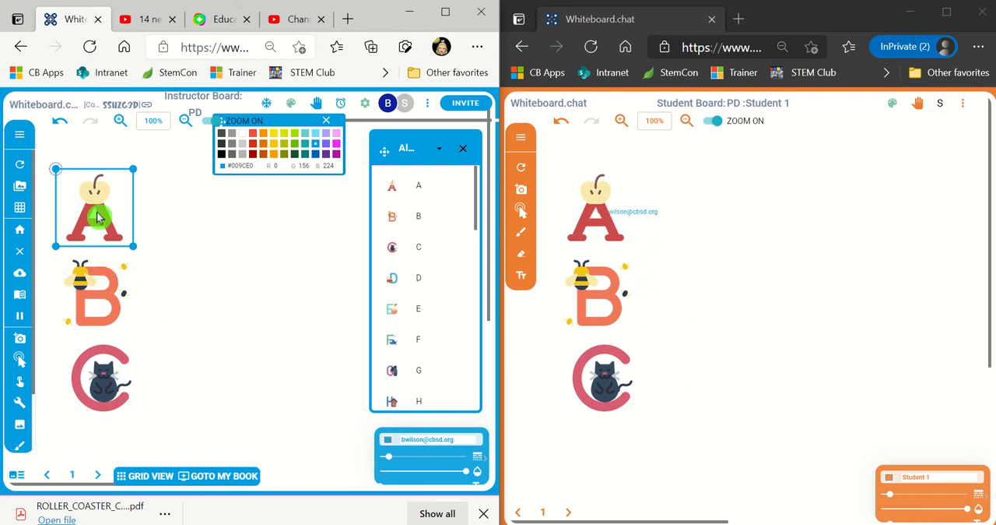
# - Examine the object options of letter A on the instructor board and try to manipulate A on the student board
pyautogui.click(20, 380)
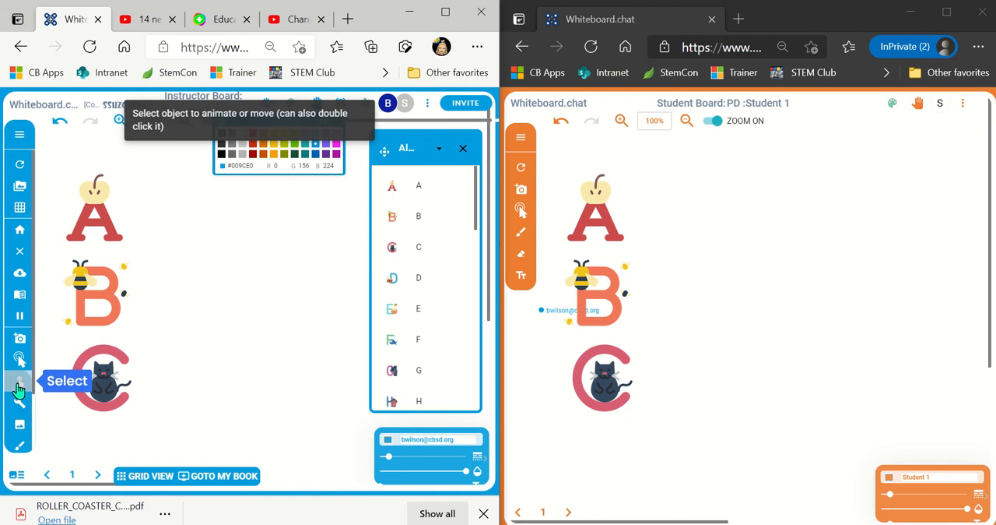
pyautogui.click(92, 215)
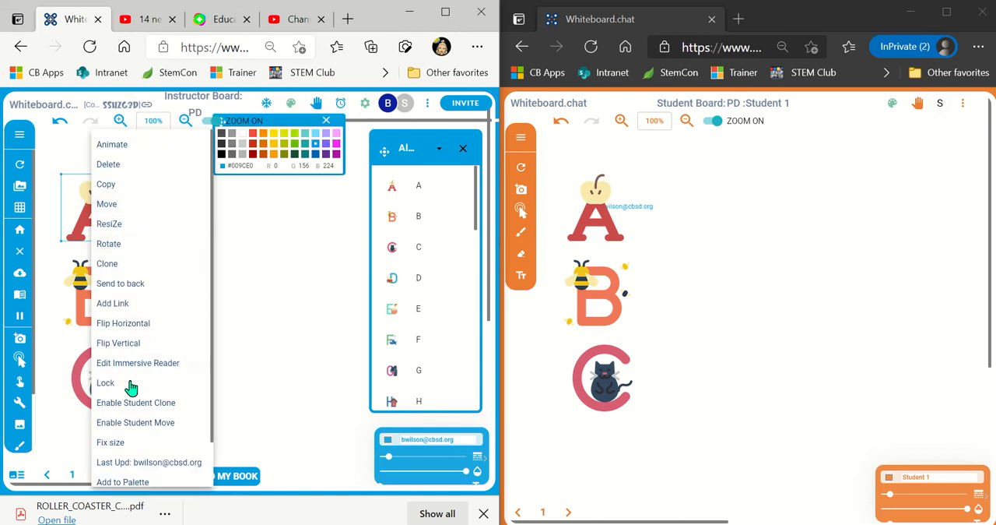
pyautogui.scroll(-1, 134, 393)
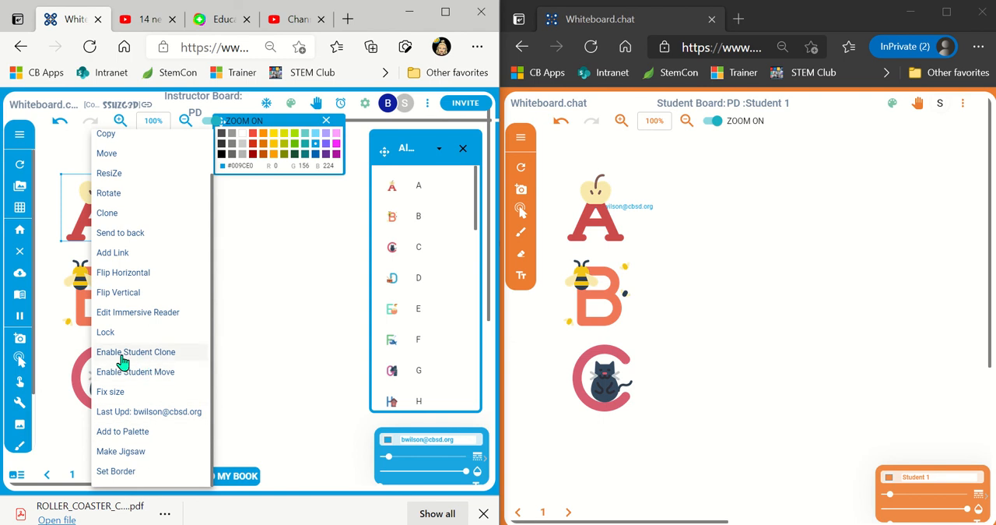
pyautogui.click(265, 285)
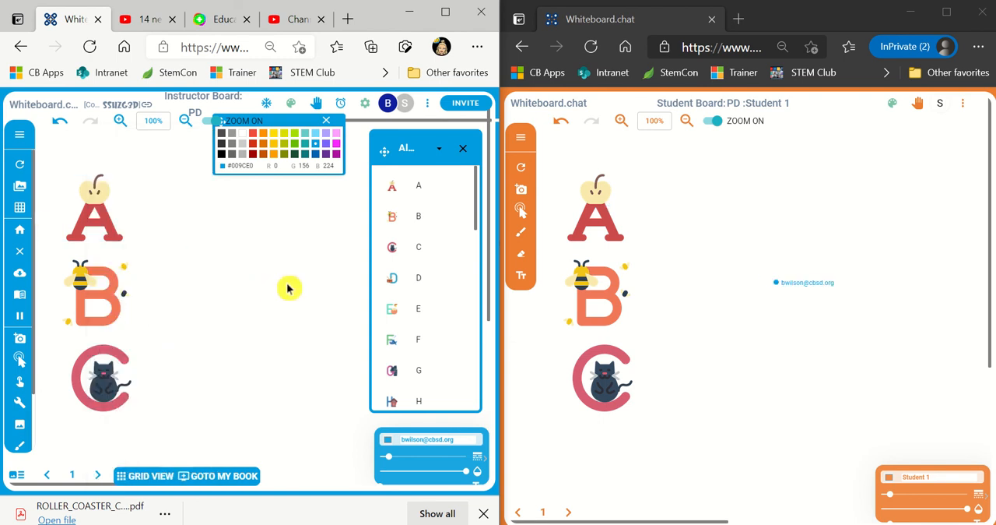
pyautogui.click(570, 224)
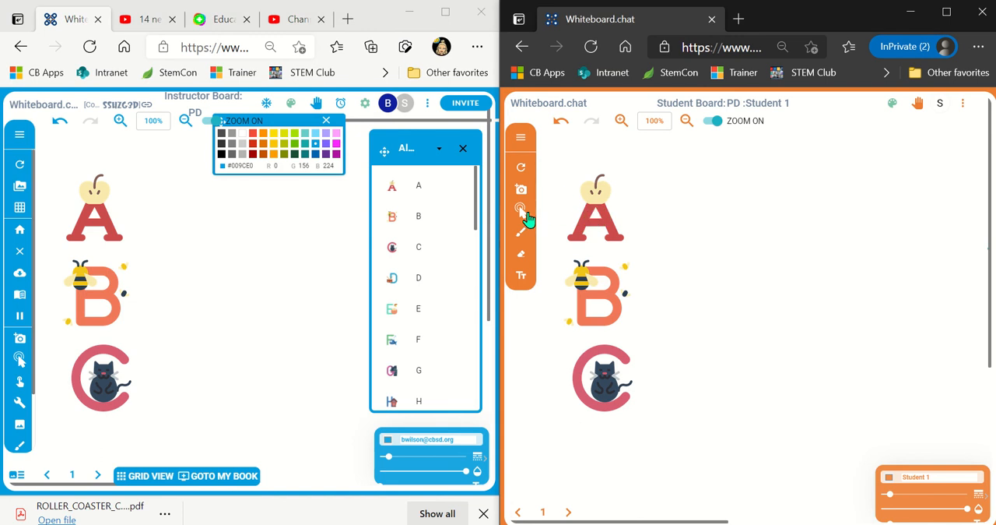
pyautogui.click(522, 212)
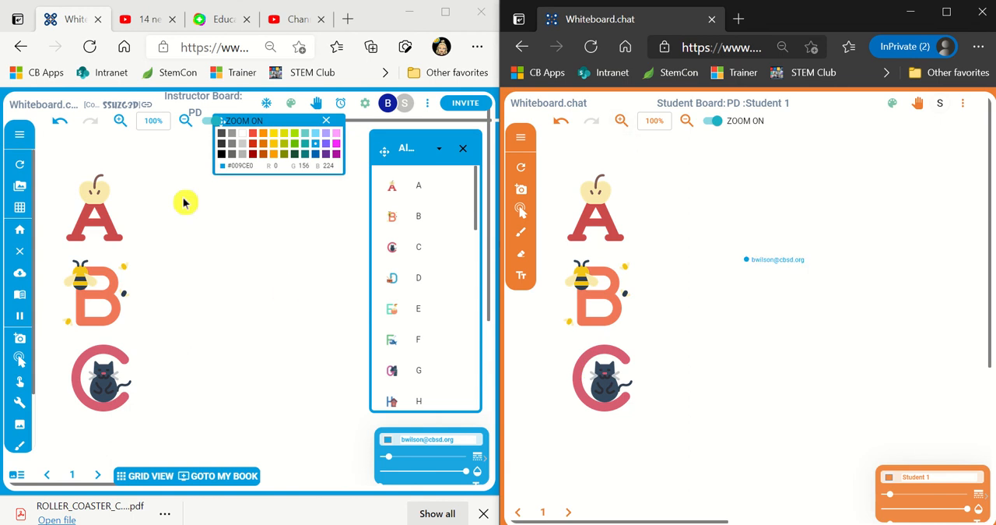
# - Enable Student Clone for the letter A and pull several copies of it across the student board
pyautogui.rightClick(86, 221)
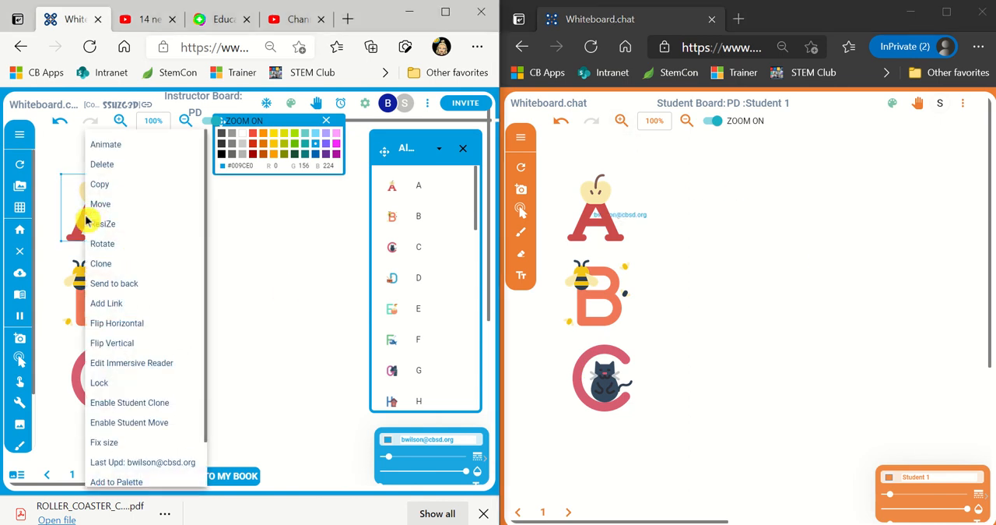
pyautogui.click(142, 410)
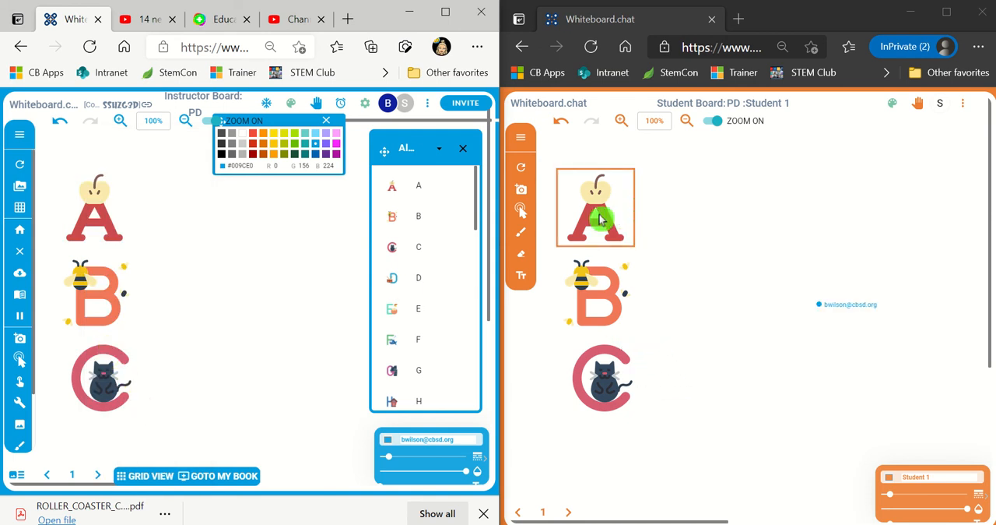
pyautogui.moveTo(600, 215); pyautogui.dragTo(737, 217)
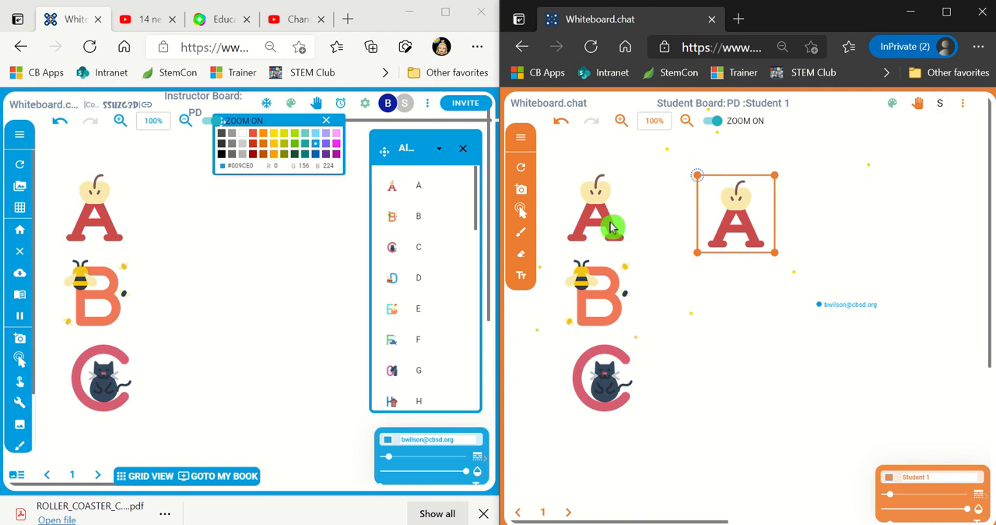
pyautogui.moveTo(608, 221)
pyautogui.mouseDown()
pyautogui.moveTo(808, 218)
pyautogui.moveTo(640, 226)
pyautogui.moveTo(844, 231)
pyautogui.mouseUp()
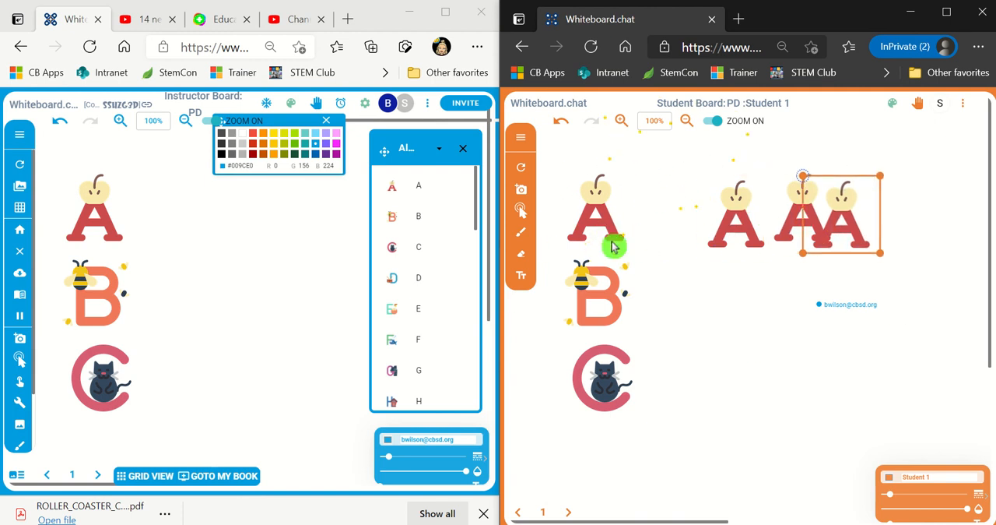
pyautogui.moveTo(610, 235); pyautogui.dragTo(713, 227)
pyautogui.moveTo(603, 229); pyautogui.dragTo(683, 224)
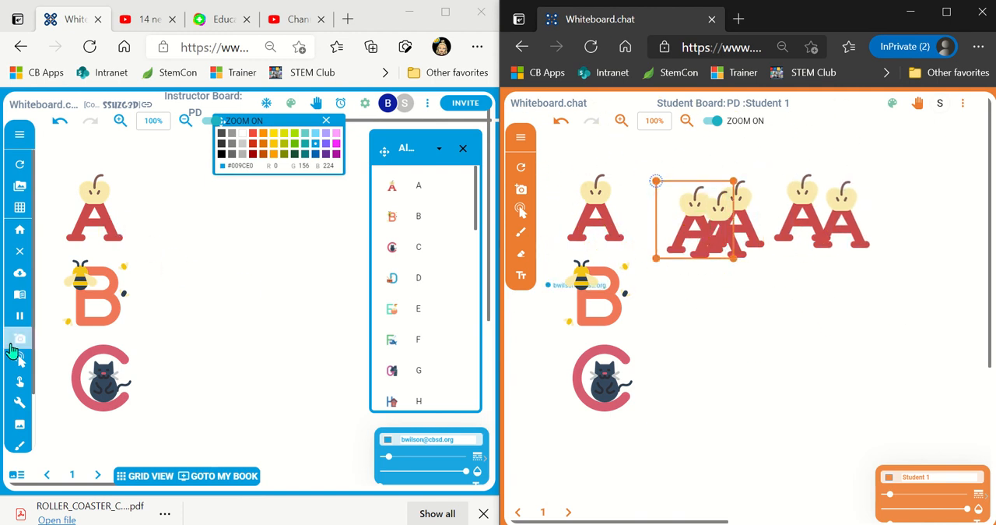
# - Move the original letter A slightly up on the instructor board and shrink it
pyautogui.click(16, 363)
pyautogui.moveTo(92, 223)
pyautogui.mouseDown()
pyautogui.moveTo(182, 216)
pyautogui.moveTo(89, 219)
pyautogui.moveTo(90, 206)
pyautogui.mouseUp()
pyautogui.moveTo(125, 245)
pyautogui.mouseDown()
pyautogui.moveTo(108, 218)
pyautogui.moveTo(120, 231)
pyautogui.mouseUp()
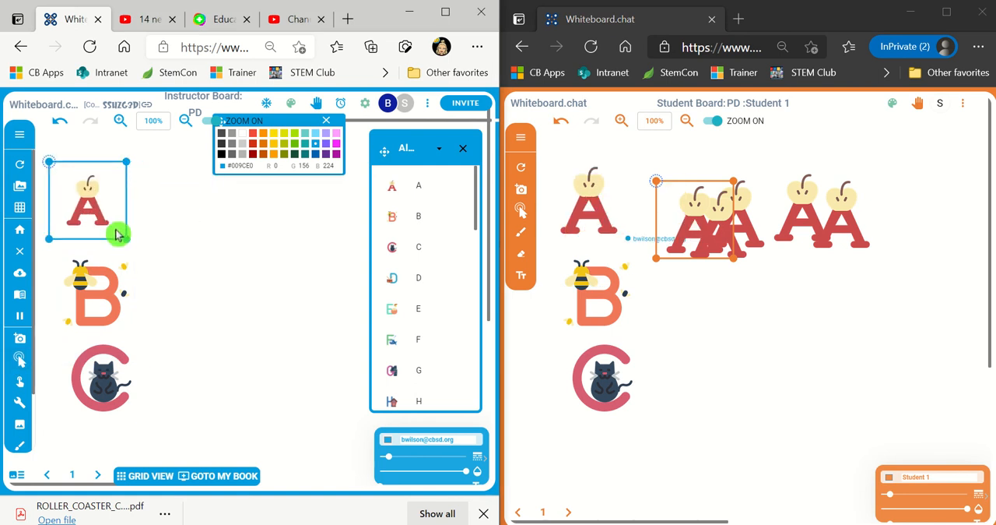
# - Review the object options of the resized letter A, including its student clone and move permissions
pyautogui.rightClick(98, 198)
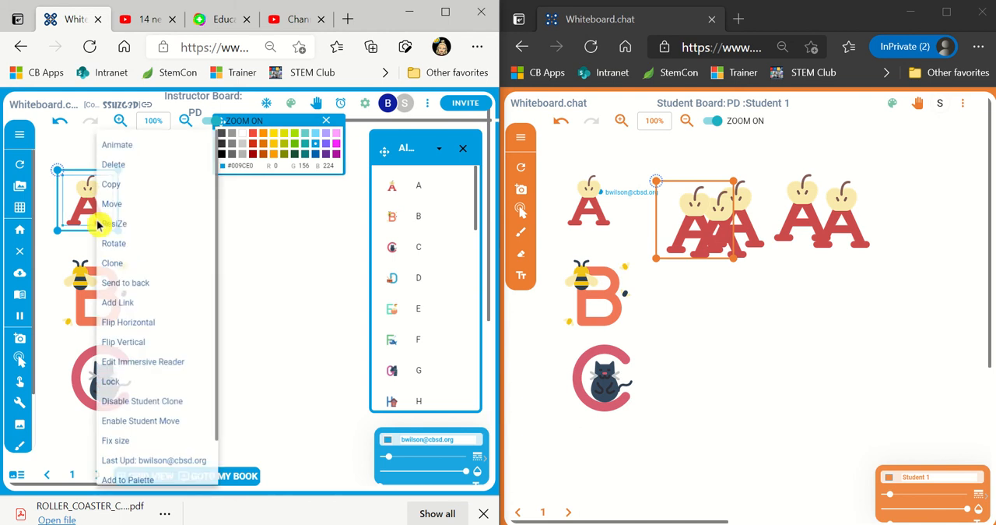
pyautogui.scroll(-1, 151, 400)
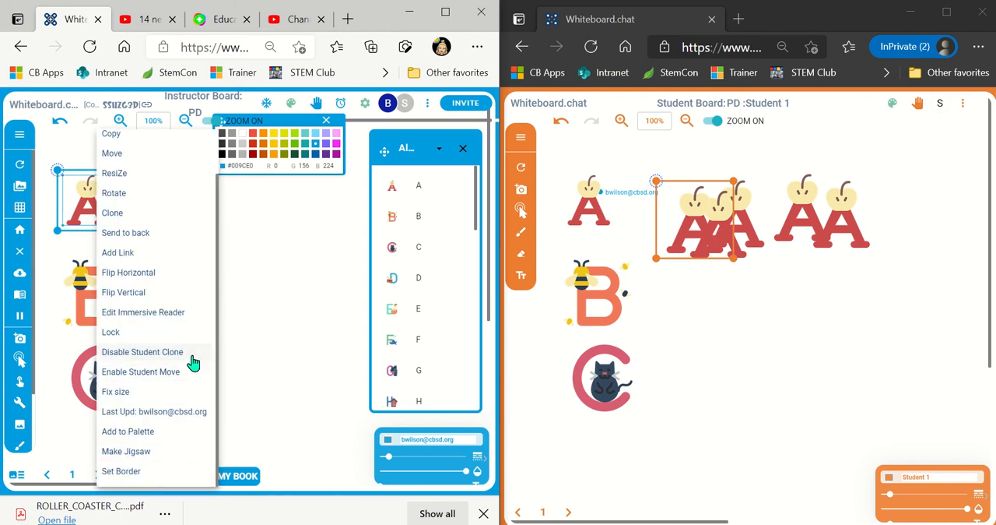
pyautogui.click(88, 286)
# - Enable Student Move for the letter B on the instructor board
pyautogui.rightClick(88, 286)
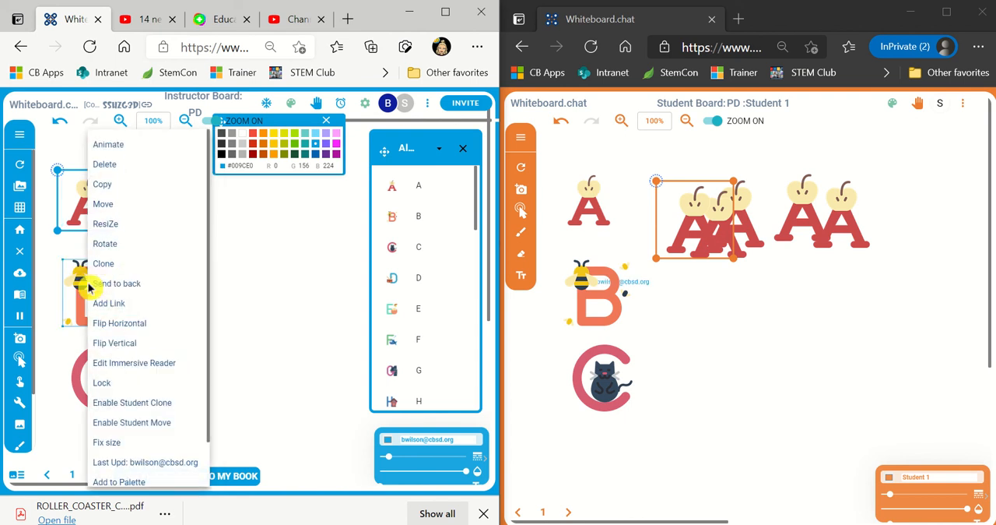
pyautogui.scroll(-1, 154, 415)
pyautogui.click(164, 373)
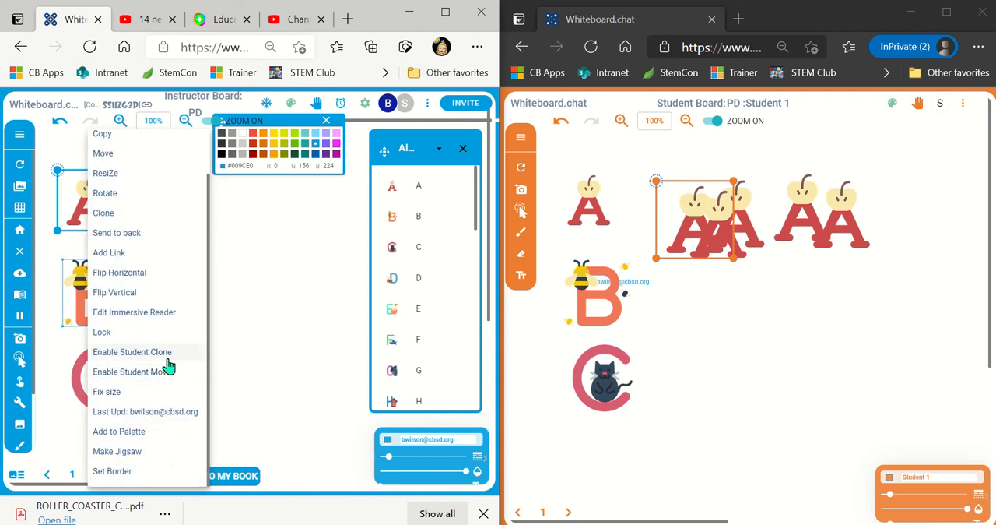
# - Pull three copies of the letter B across the student board in a row and shrink the last one
pyautogui.click(596, 305)
pyautogui.moveTo(596, 299); pyautogui.dragTo(703, 297)
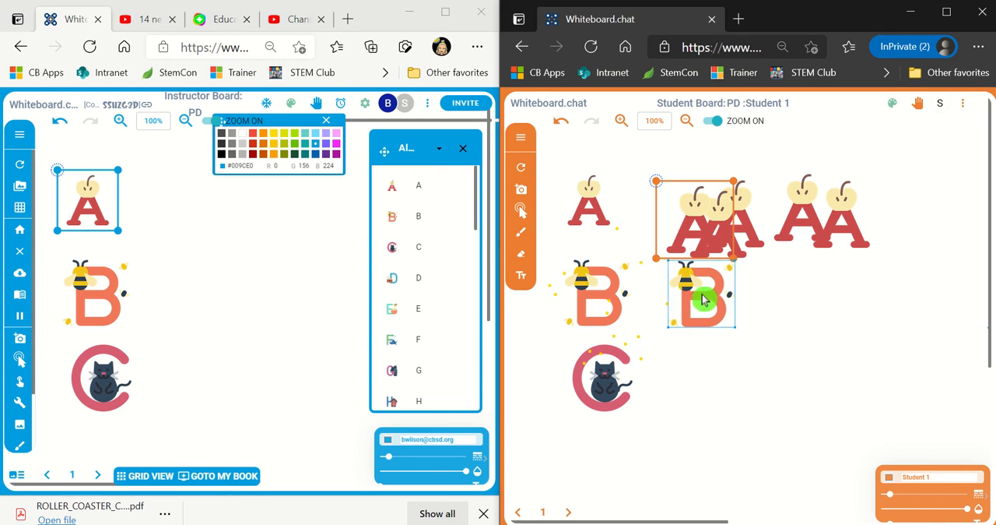
pyautogui.moveTo(619, 305); pyautogui.dragTo(869, 302)
pyautogui.moveTo(907, 333)
pyautogui.mouseDown()
pyautogui.moveTo(891, 309)
pyautogui.moveTo(902, 323)
pyautogui.mouseUp()
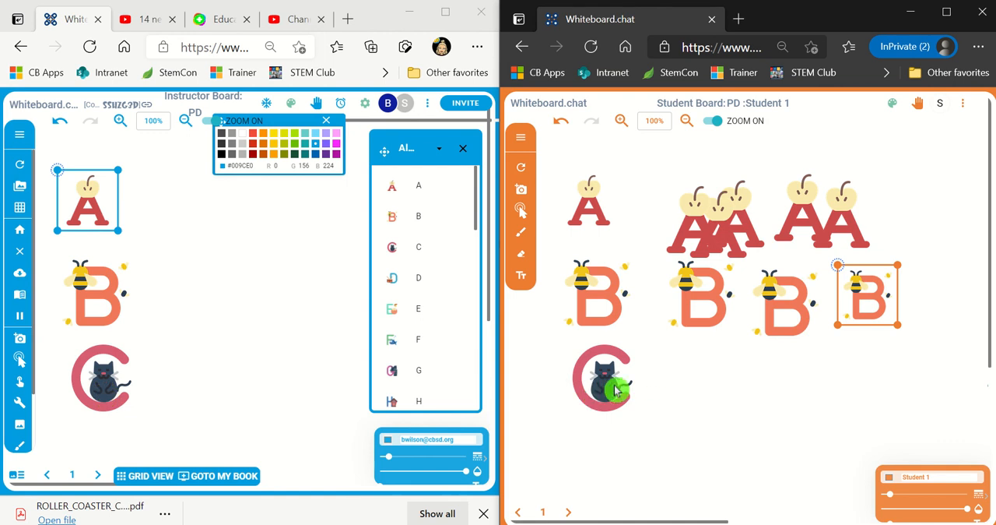
# - Enable Student Move for the letter C on the instructor board and shift it slightly down on the student board
pyautogui.rightClick(74, 382)
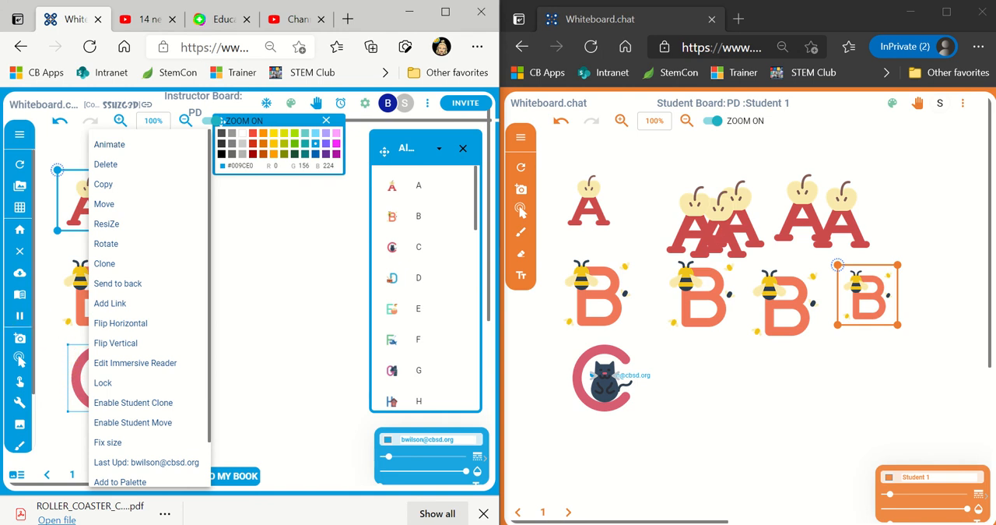
pyautogui.click(260, 351)
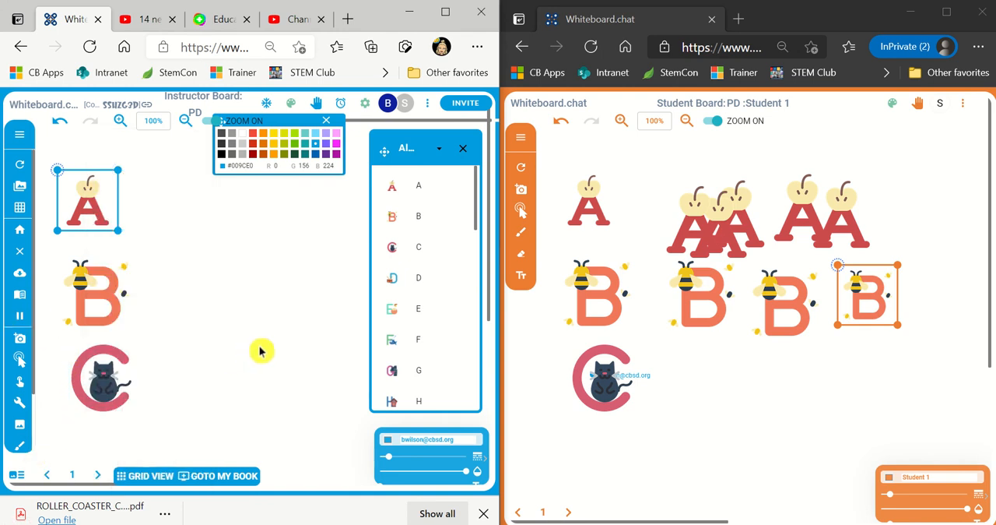
pyautogui.rightClick(98, 376)
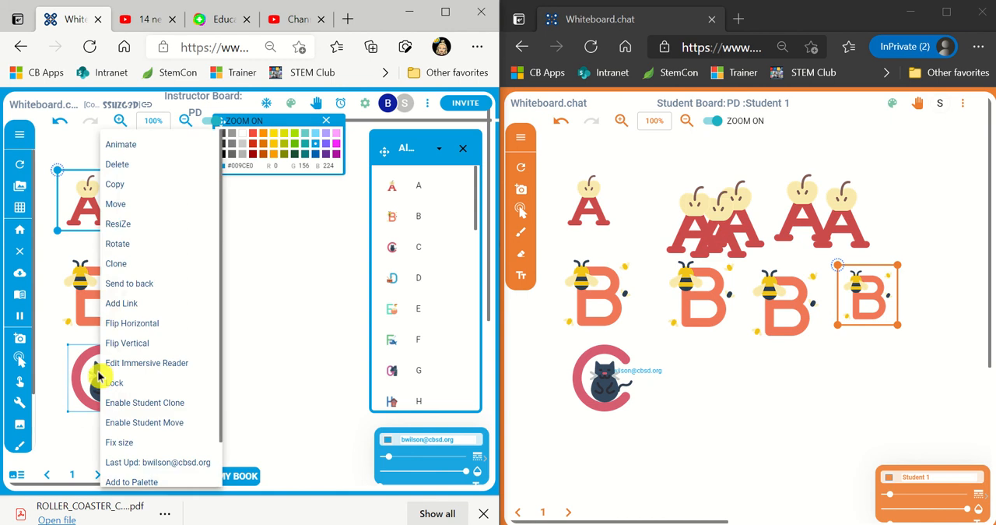
pyautogui.scroll(-1, 144, 405)
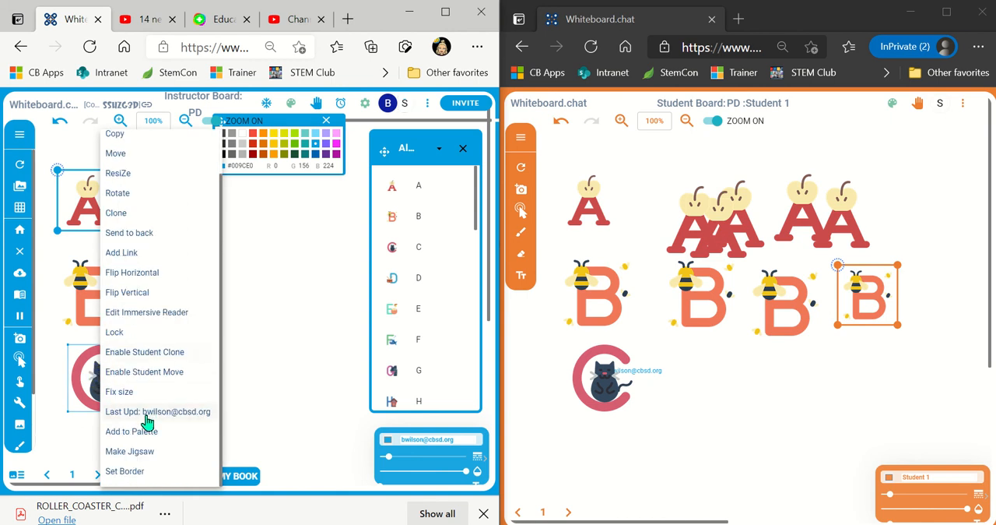
pyautogui.click(148, 372)
pyautogui.moveTo(616, 402)
pyautogui.mouseDown()
pyautogui.moveTo(672, 392)
pyautogui.moveTo(587, 401)
pyautogui.moveTo(694, 403)
pyautogui.moveTo(620, 403)
pyautogui.mouseUp()
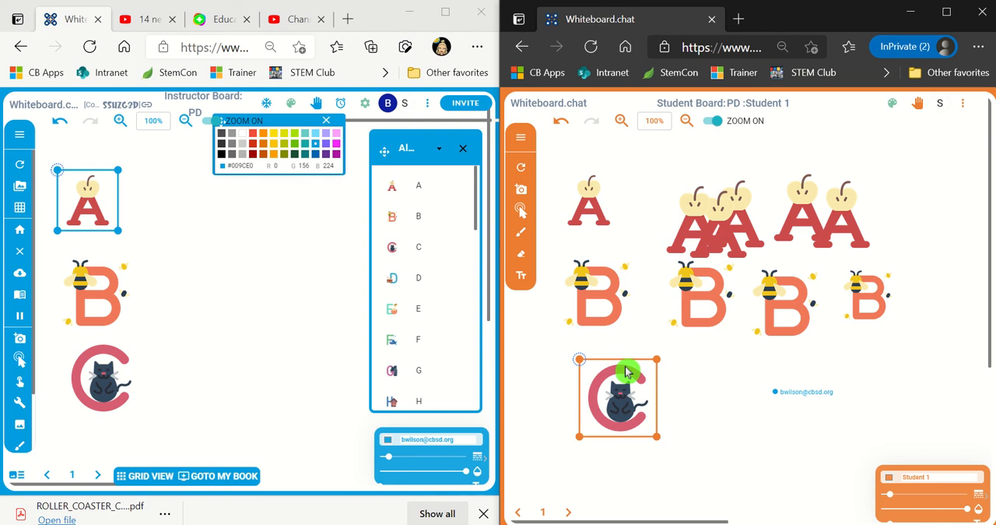
pyautogui.moveTo(627, 372); pyautogui.dragTo(608, 397)
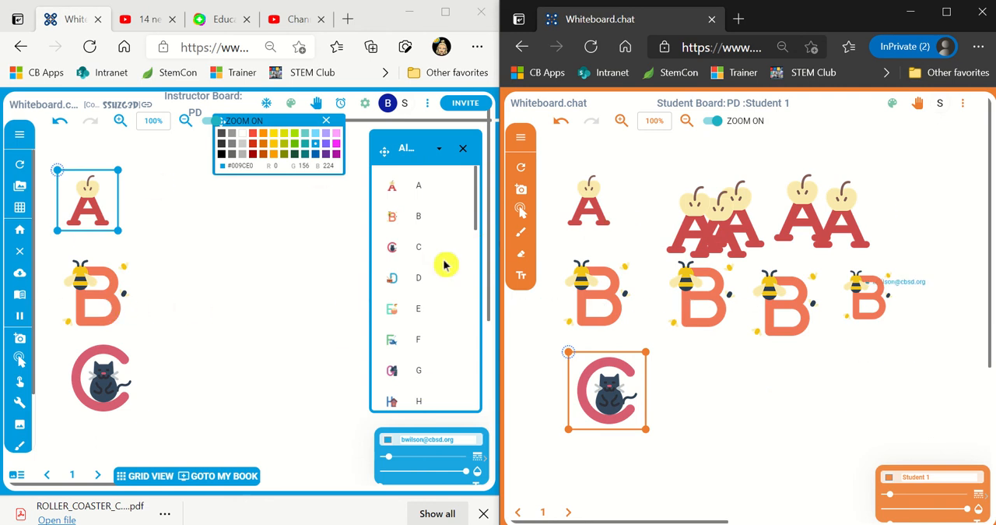
# - Switch the object library to Patterns and look through its tiles, squares and Cuisenaire rods
pyautogui.click(411, 155)
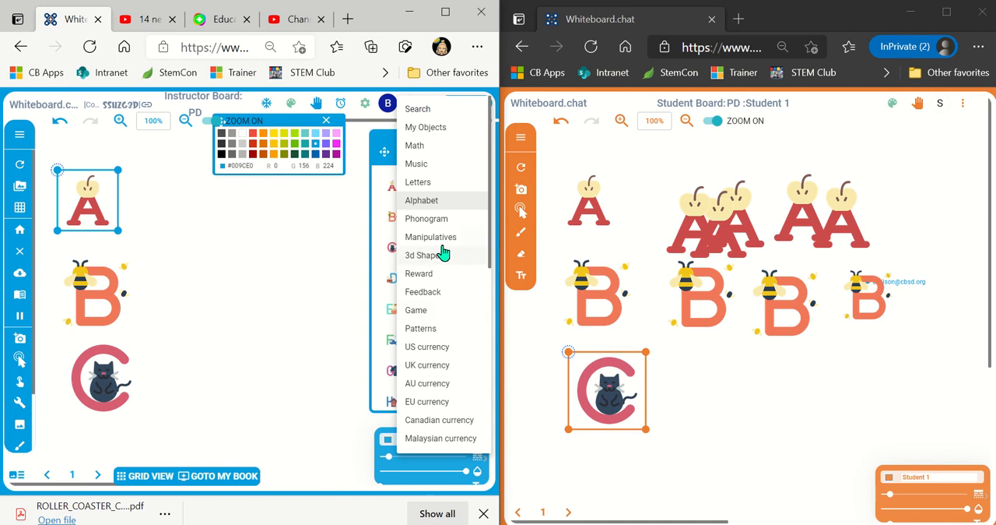
pyautogui.click(449, 340)
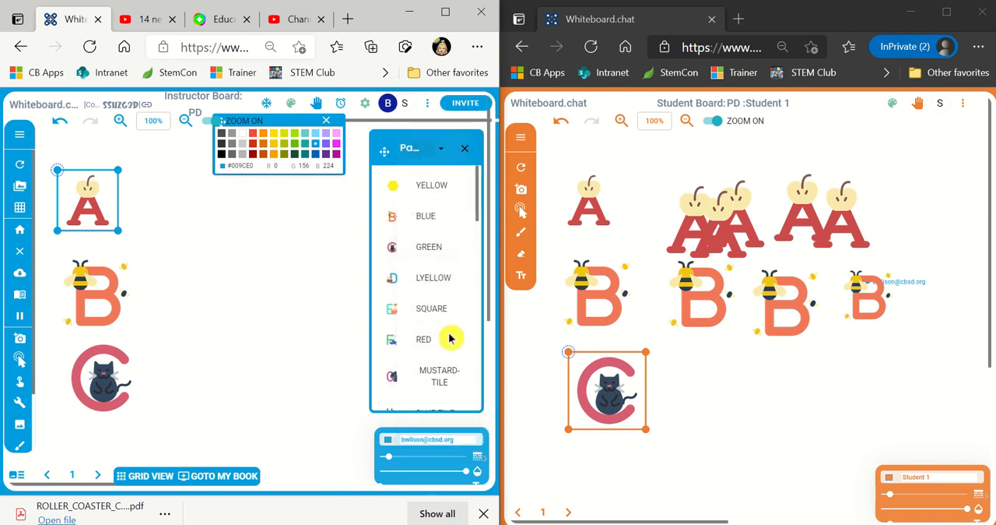
pyautogui.scroll(-5, 449, 343)
pyautogui.scroll(-10, 450, 343)
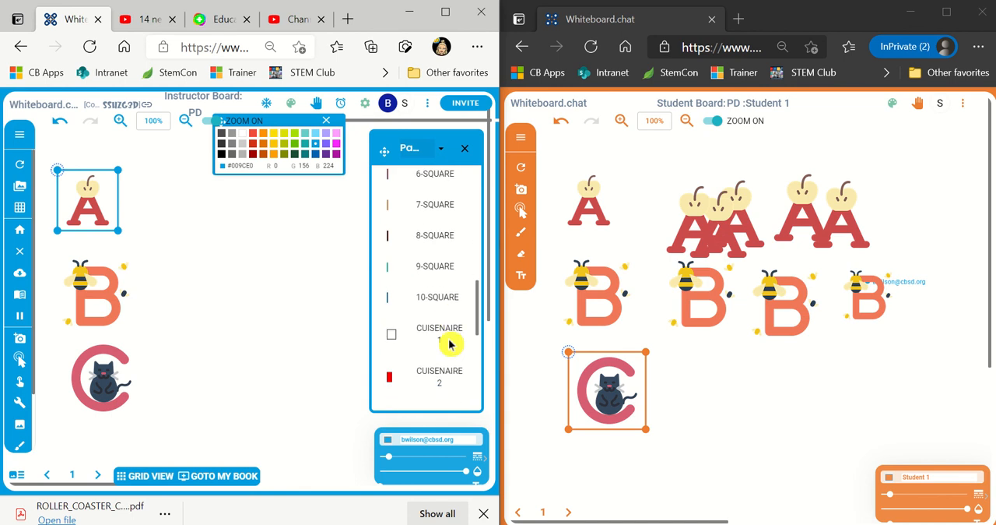
pyautogui.scroll(-2, 450, 343)
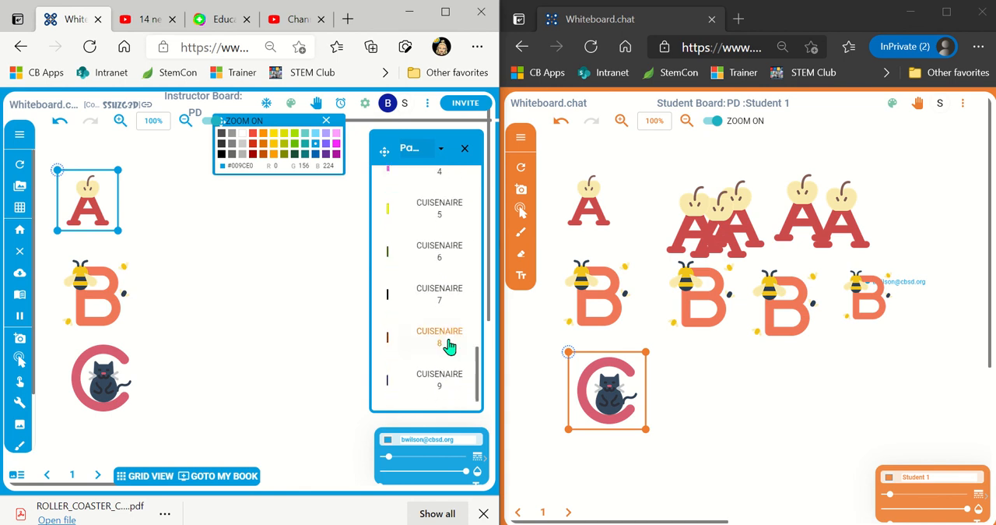
# - Switch the object library to US currency and place the heads of a one-dollar coin and a 5-cent coin on the instructor board
pyautogui.click(407, 150)
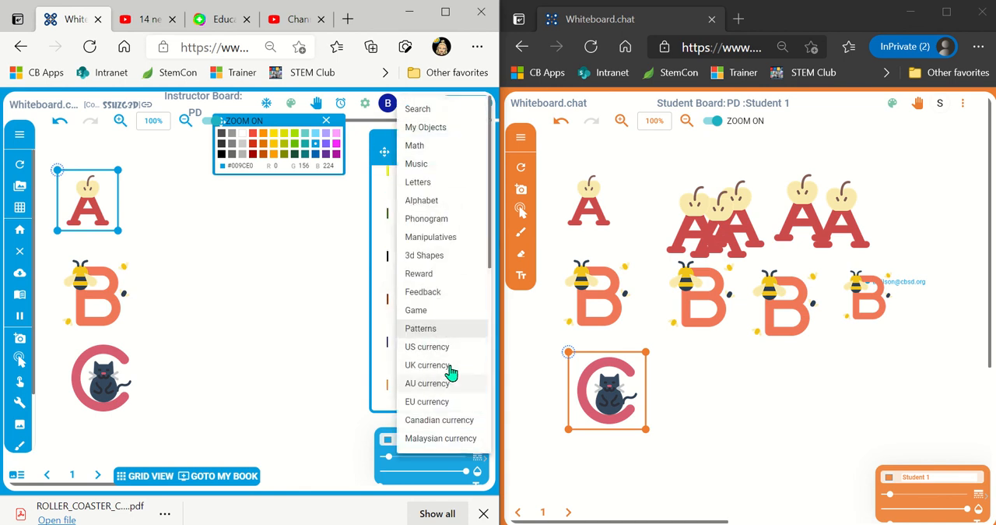
pyautogui.click(456, 351)
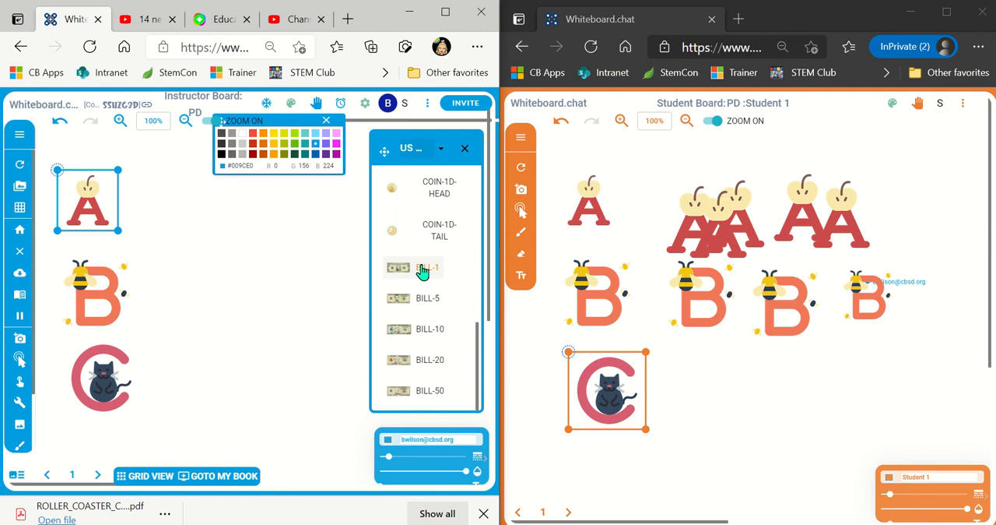
pyautogui.moveTo(392, 200); pyautogui.dragTo(207, 248)
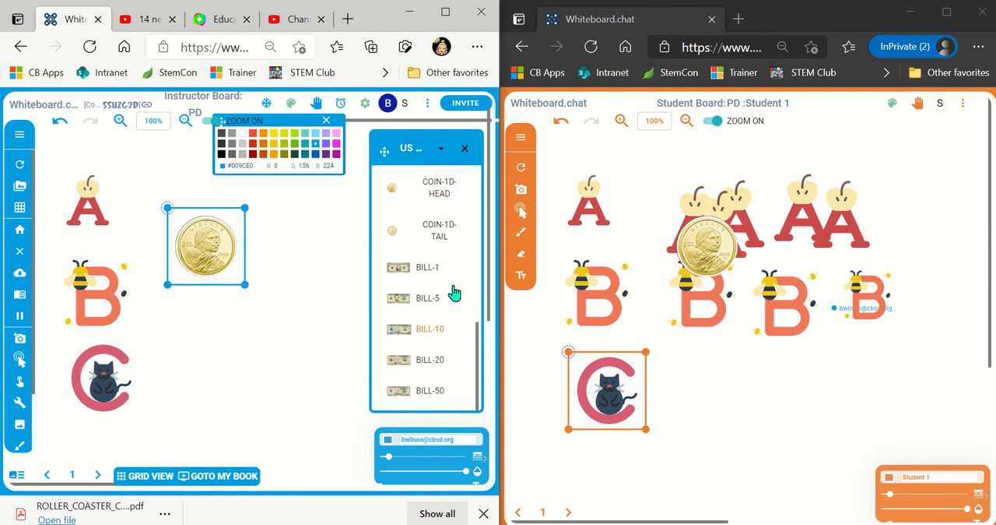
pyautogui.scroll(5, 444, 237)
pyautogui.moveTo(440, 205); pyautogui.dragTo(217, 339)
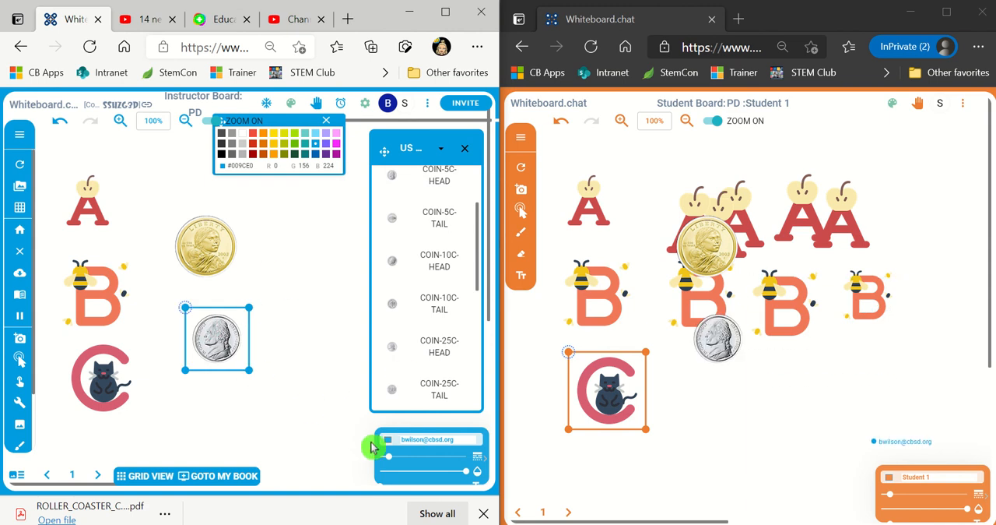
# - Enable Student Clone for the 5-cent coin and pull several copies of it across the student board
pyautogui.rightClick(215, 348)
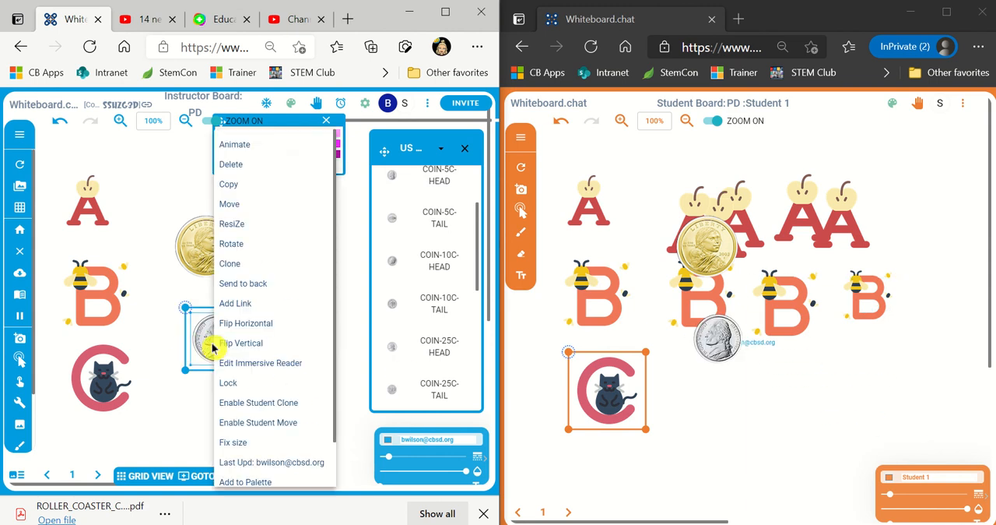
pyautogui.scroll(-1, 272, 420)
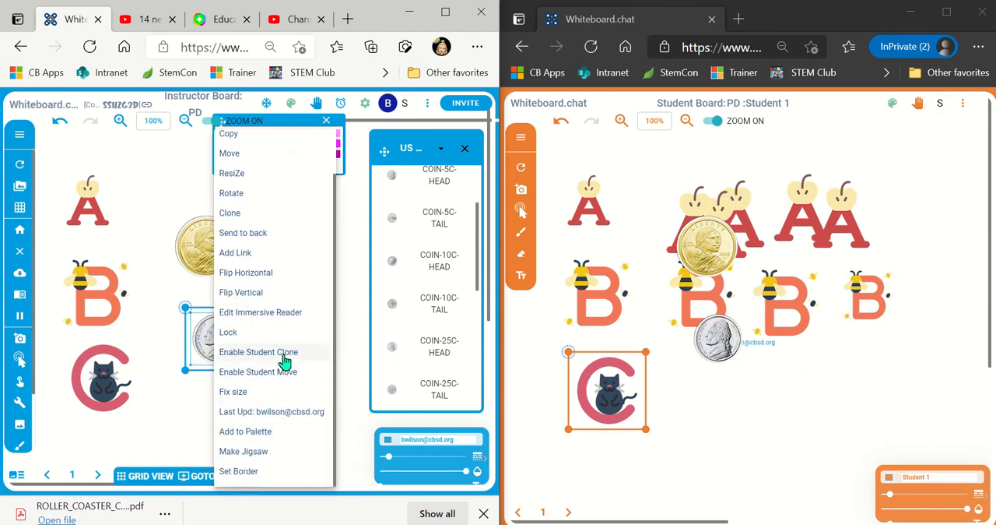
pyautogui.click(284, 354)
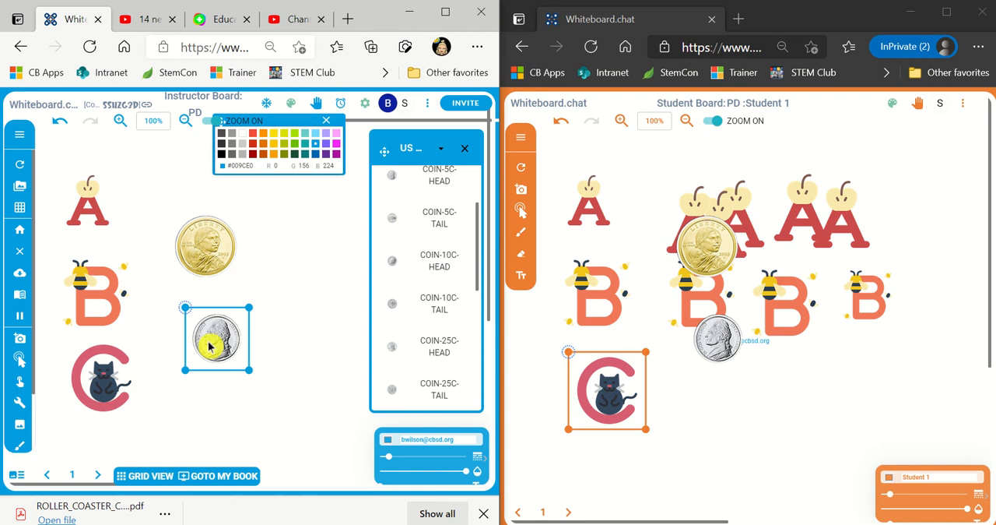
pyautogui.click(722, 339)
pyautogui.moveTo(720, 341)
pyautogui.mouseDown()
pyautogui.moveTo(757, 366)
pyautogui.moveTo(794, 338)
pyautogui.mouseUp()
pyautogui.moveTo(718, 336); pyautogui.dragTo(753, 363)
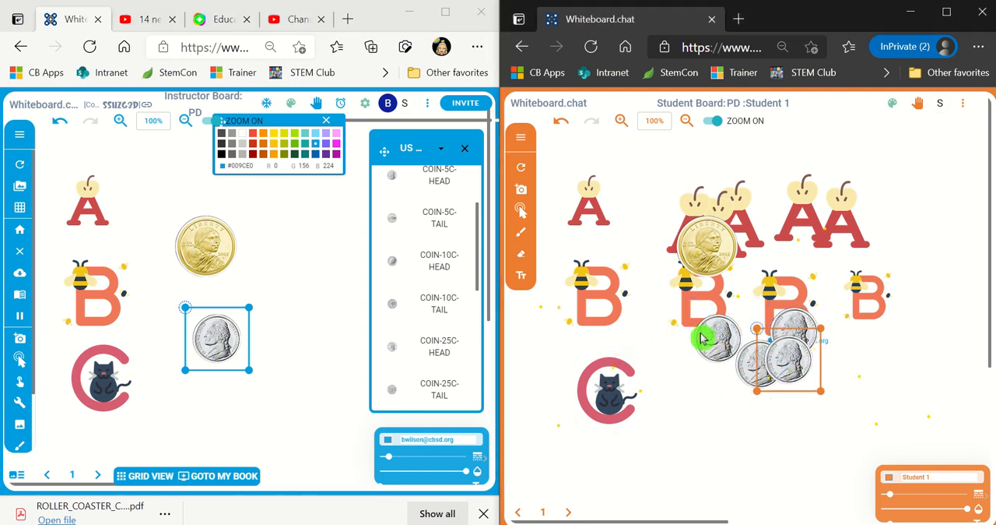
pyautogui.moveTo(704, 338); pyautogui.dragTo(780, 360)
pyautogui.moveTo(715, 335); pyautogui.dragTo(793, 339)
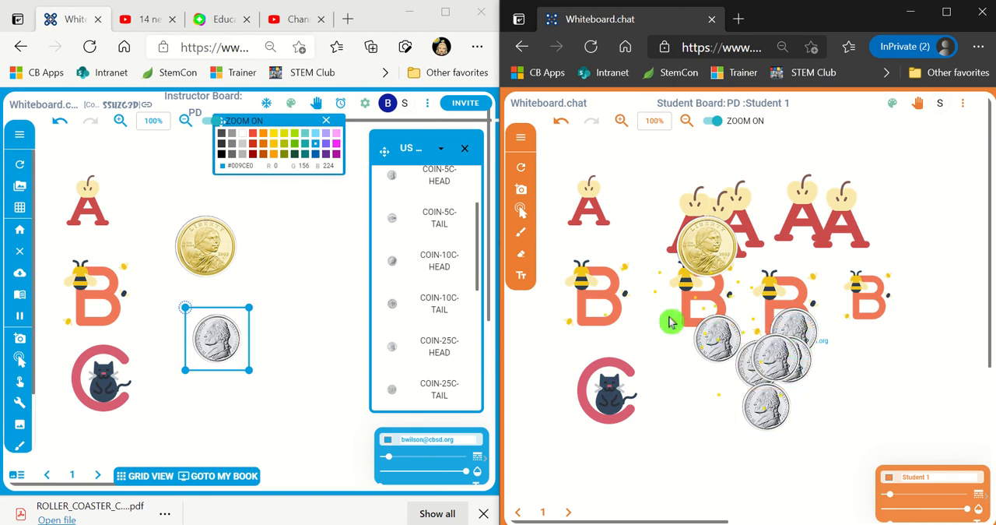